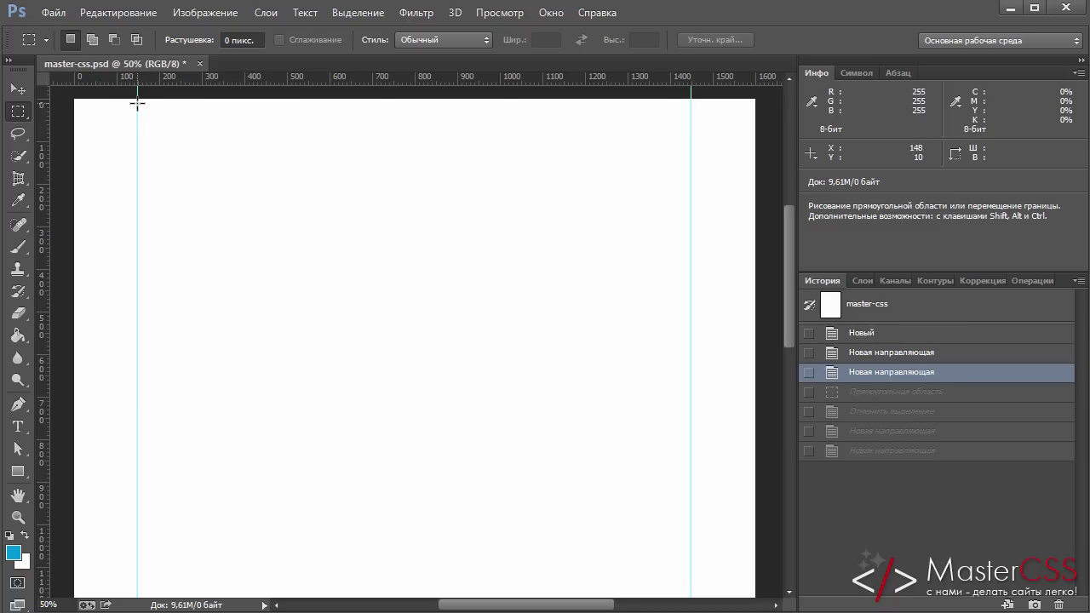
Measure between the outer guides, then place a vertical guide about two thirds across
left_click_drag(138, 103, 688, 154)
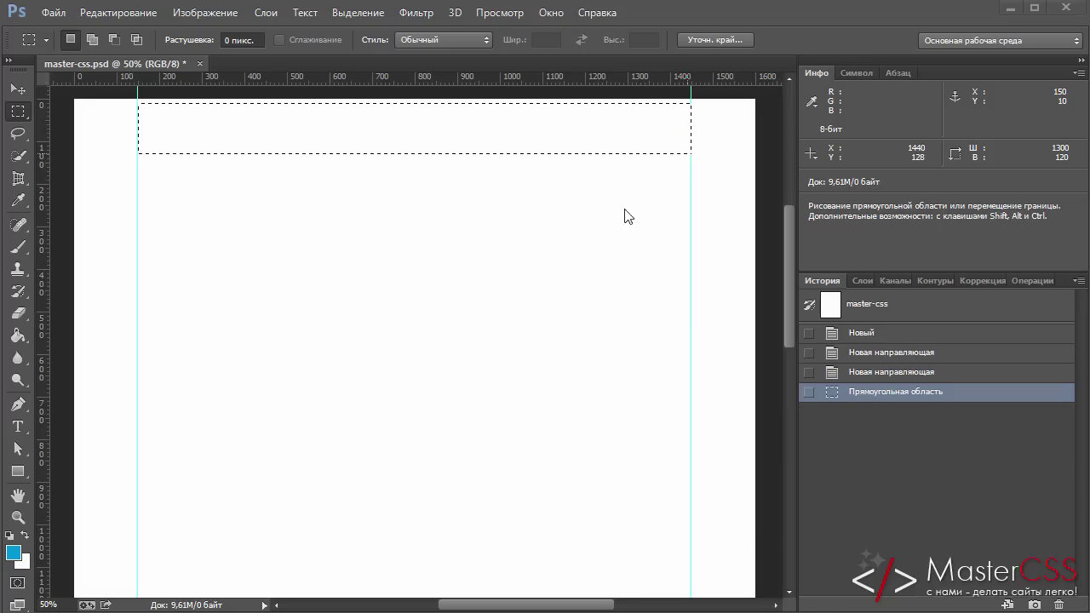
left_click(435, 212)
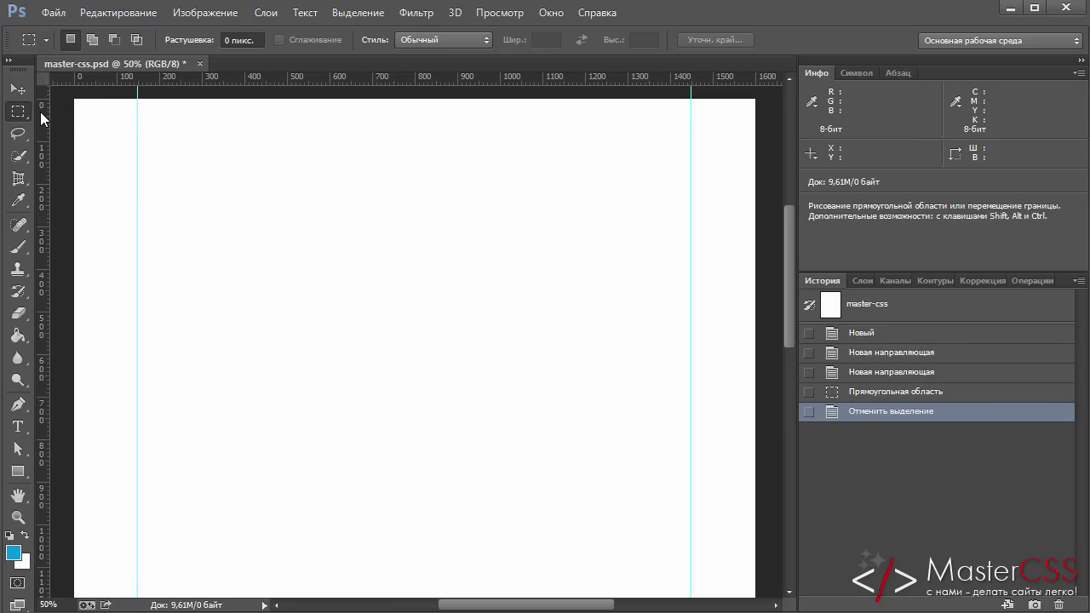
left_click_drag(40, 113, 216, 142)
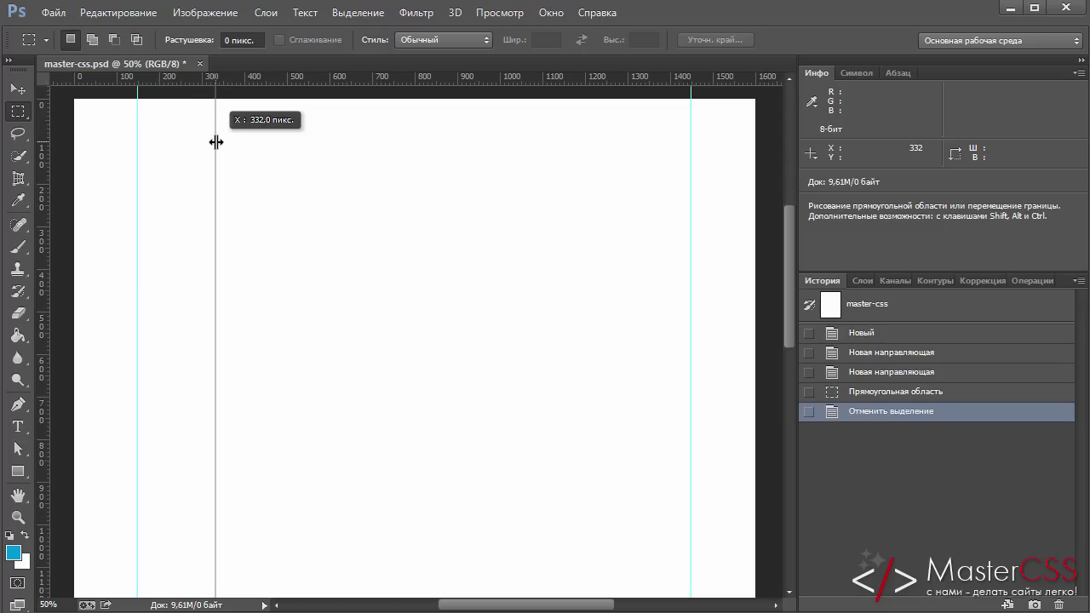
mouse_move(216, 142)
left_mouse_down()
mouse_move(313, 146)
mouse_move(140, 143)
left_mouse_up()
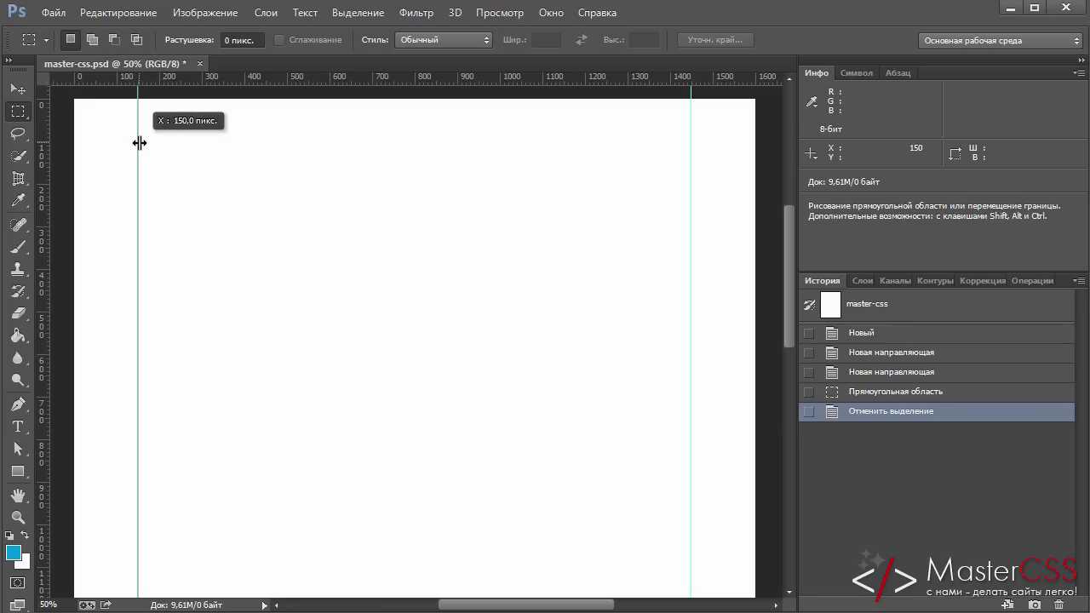
mouse_move(140, 143)
left_mouse_down()
mouse_move(479, 171)
mouse_move(503, 146)
mouse_move(509, 102)
mouse_move(526, 112)
left_mouse_up()
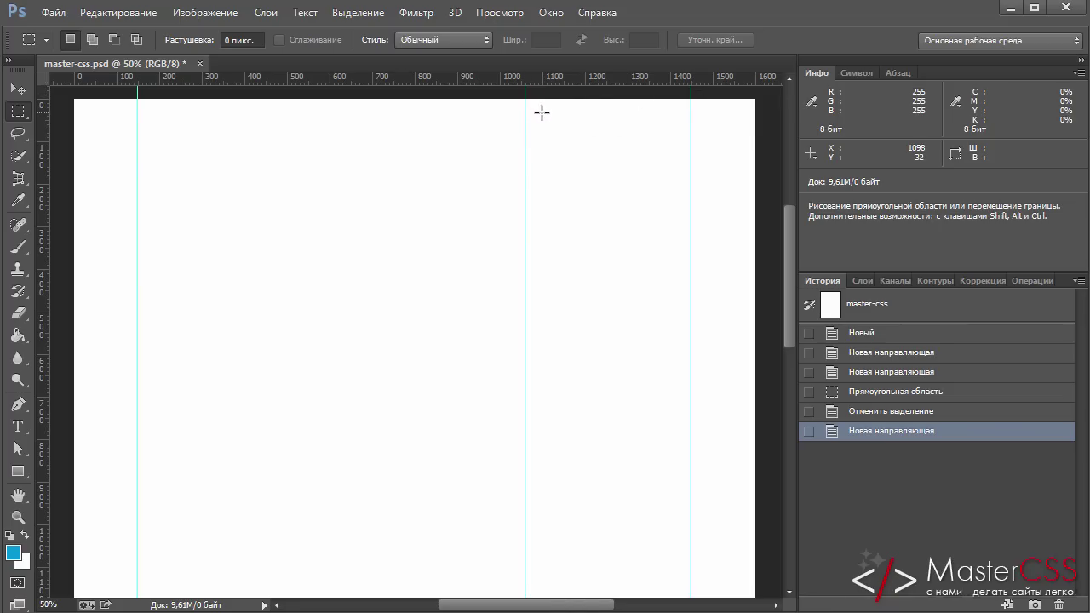
Place a vertical guide at 1110 px and check the 340 px sidebar up to the right guide
mouse_move(43, 151)
left_mouse_down()
mouse_move(349, 183)
mouse_move(538, 173)
left_mouse_up()
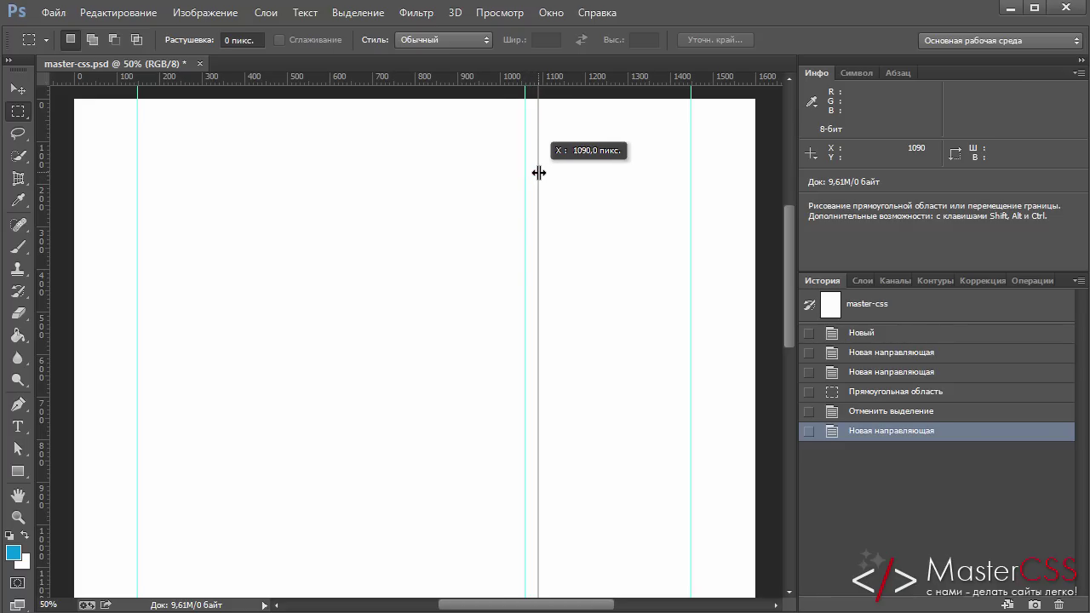
left_click_drag(538, 173, 546, 178)
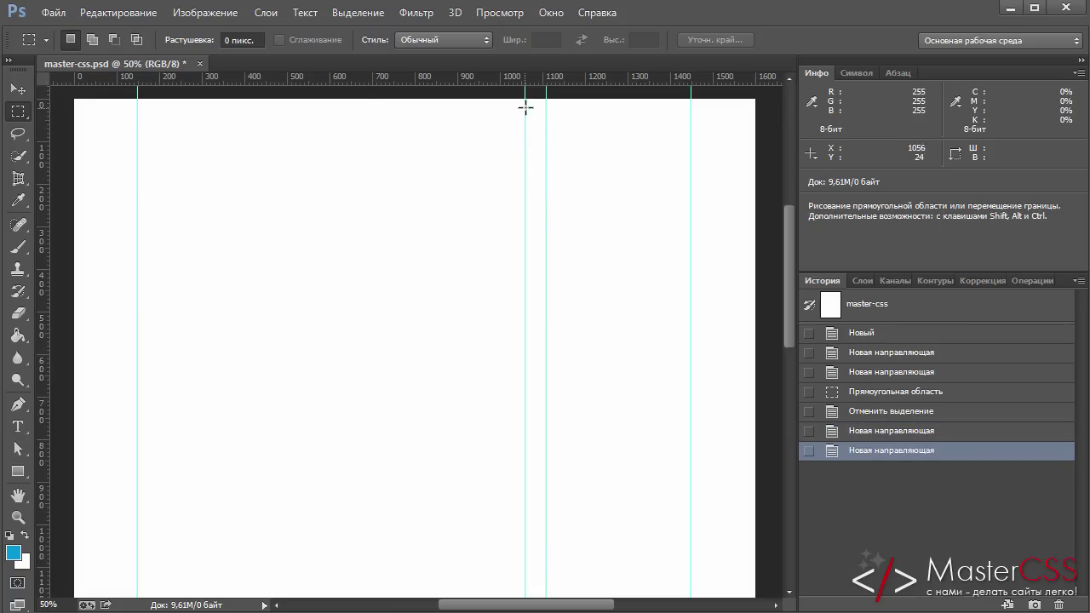
mouse_move(525, 119)
left_mouse_down()
mouse_move(546, 137)
mouse_move(690, 125)
left_mouse_up()
Deselect the sidebar measurement, then draw and erase a red check-mark annotation
left_click(618, 154)
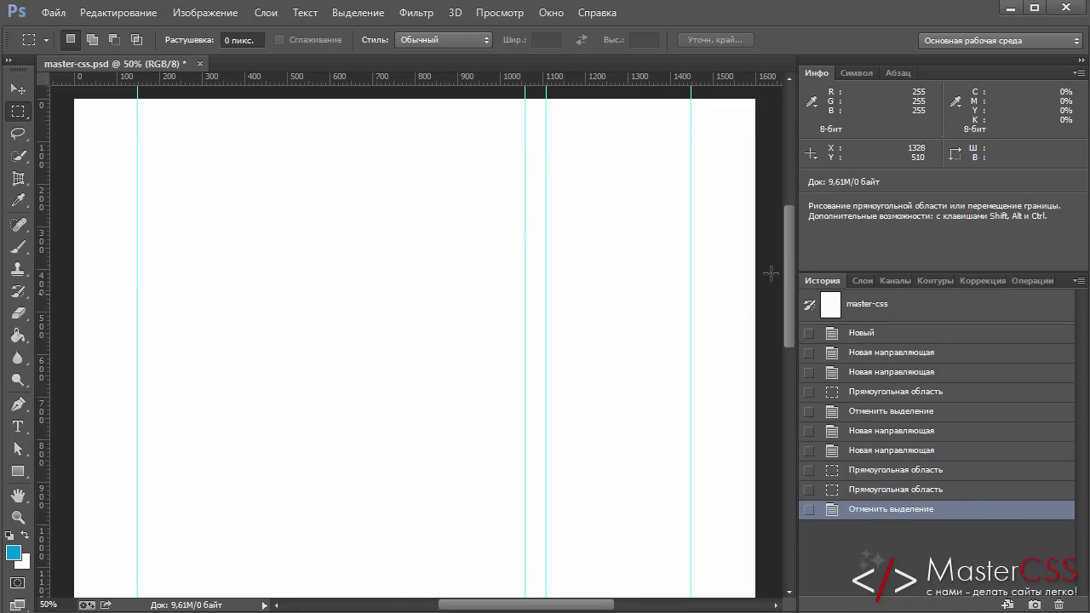
mouse_move(794, 249)
left_mouse_down()
mouse_move(770, 371)
mouse_move(771, 232)
left_mouse_up()
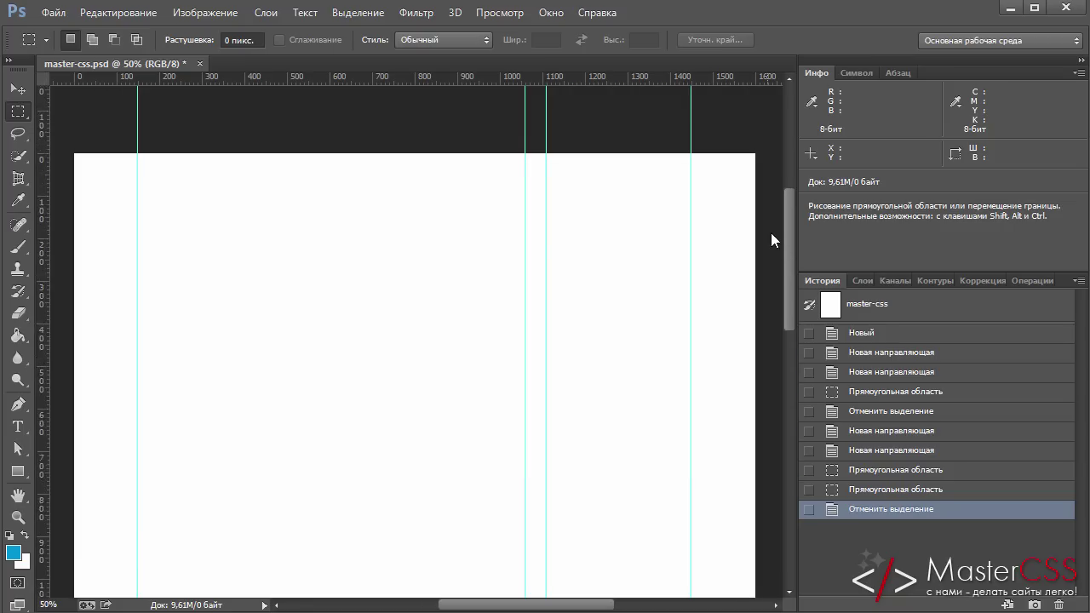
left_click_drag(291, 297, 430, 284)
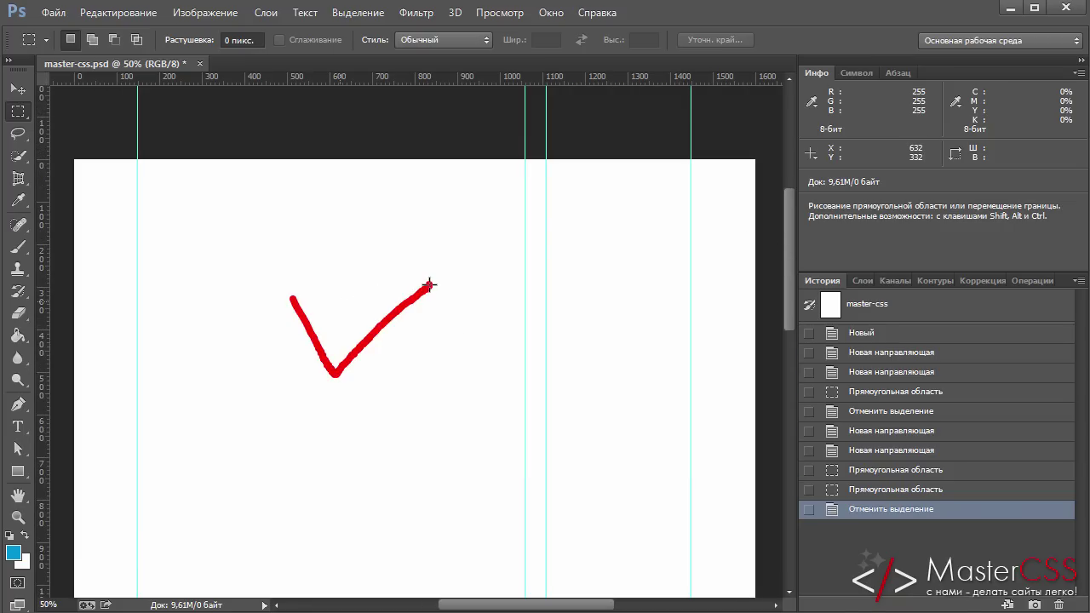
left_click_drag(593, 285, 665, 281)
key("Escape")
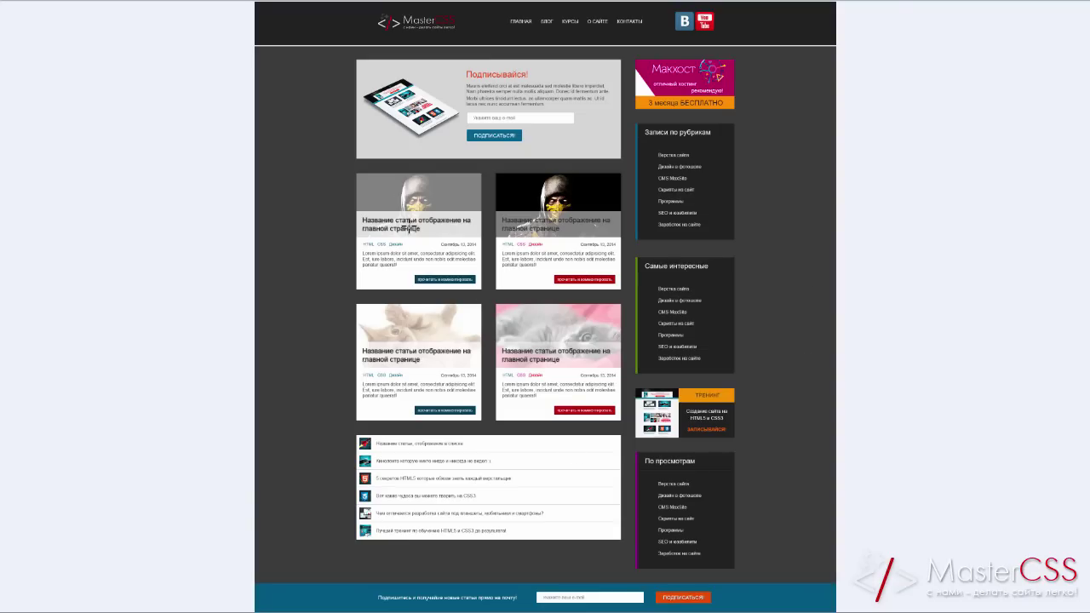
Mark the reference design's two article columns, their gaps and the sidebar blocks, then clear the marks
left_click_drag(401, 197, 422, 372)
left_click_drag(537, 203, 551, 365)
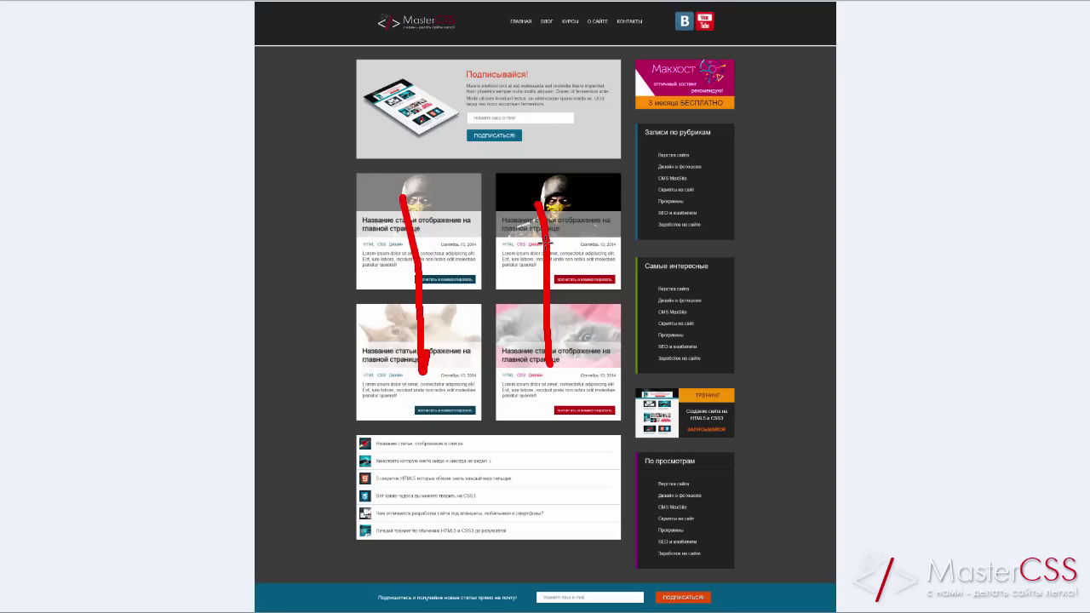
left_click_drag(484, 227, 491, 247)
left_click_drag(489, 417, 513, 420)
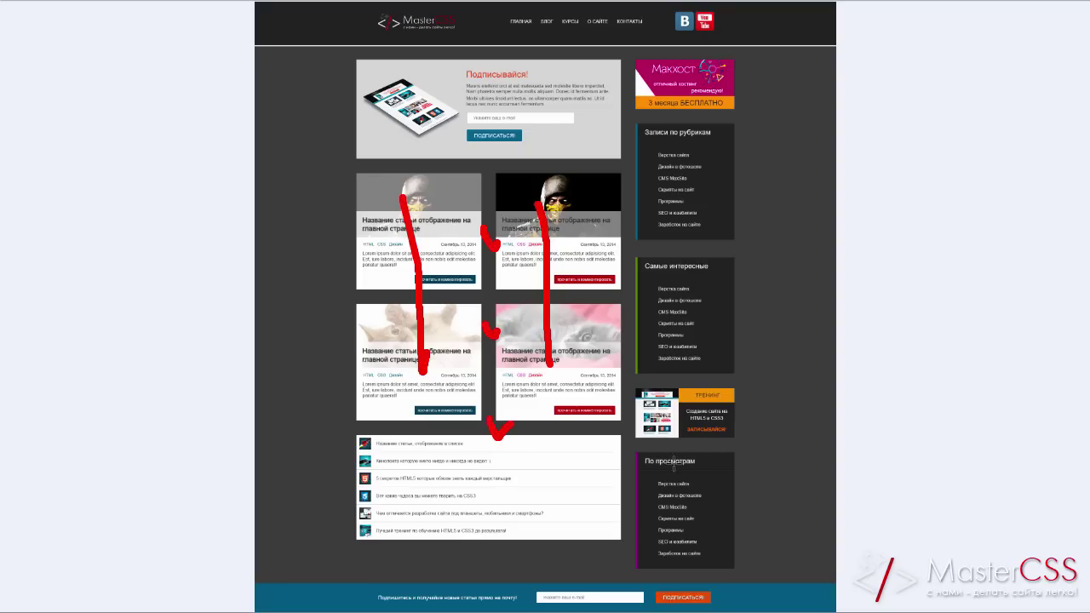
left_click_drag(696, 440, 724, 428)
left_click_drag(665, 105, 692, 100)
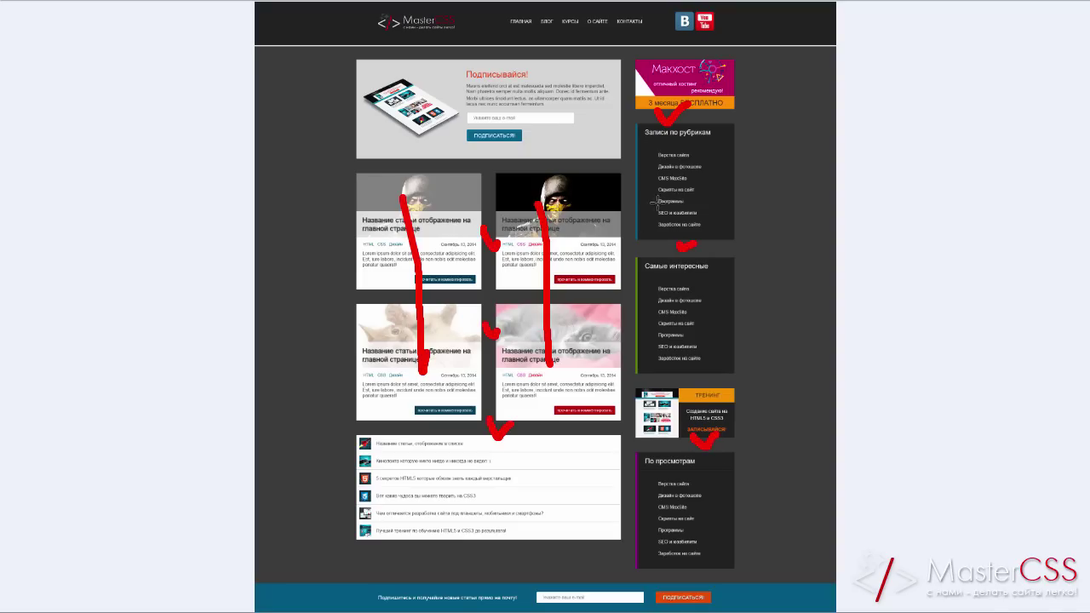
key("e")
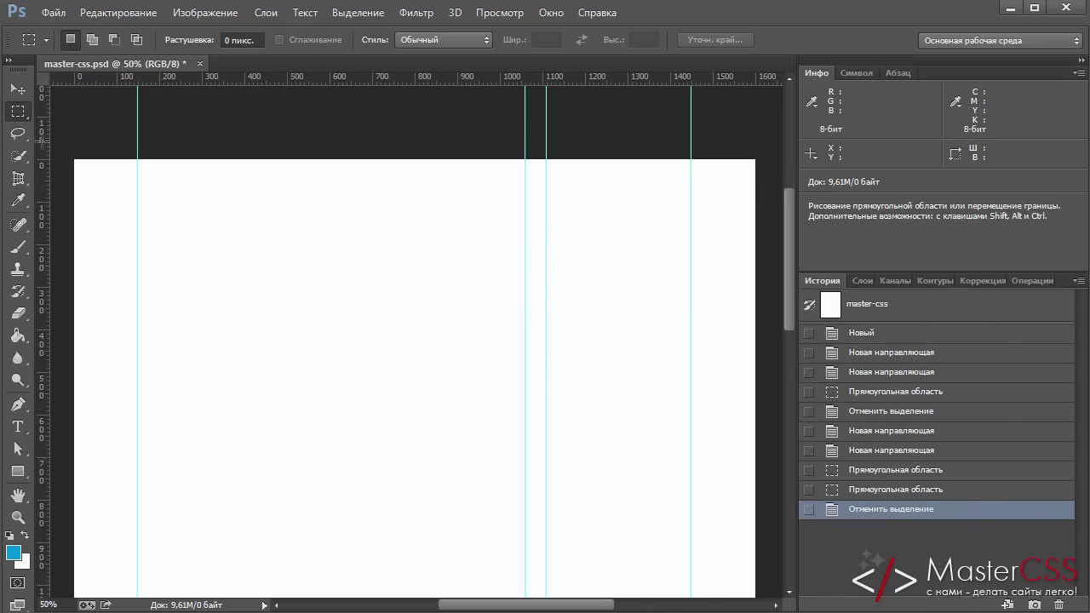
Add vertical guides at about 540 px and 580 px to split the content area
left_click_drag(39, 140, 138, 160)
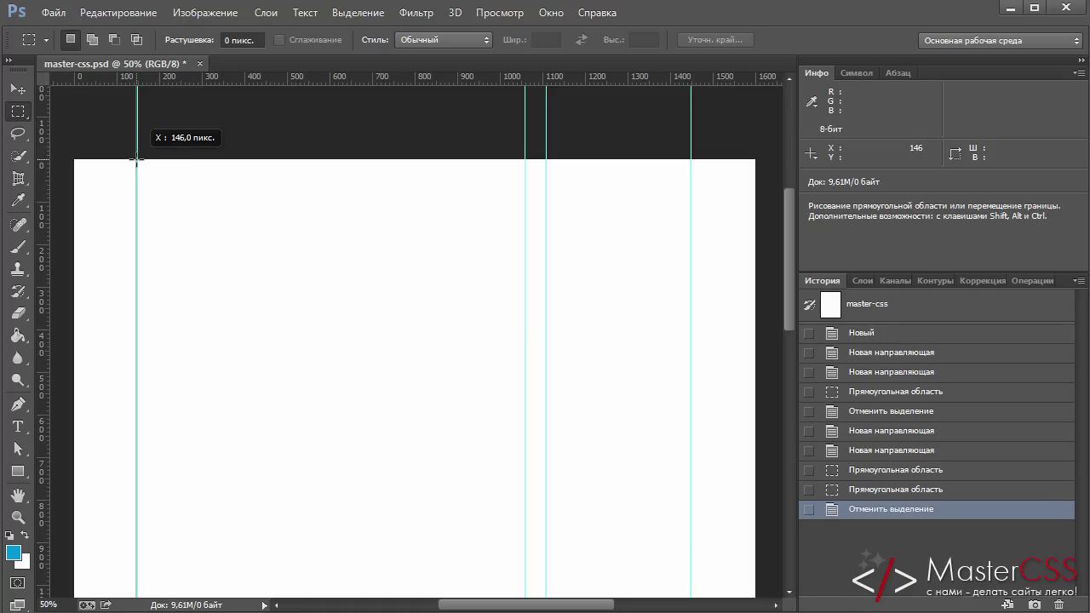
left_click_drag(138, 160, 139, 172)
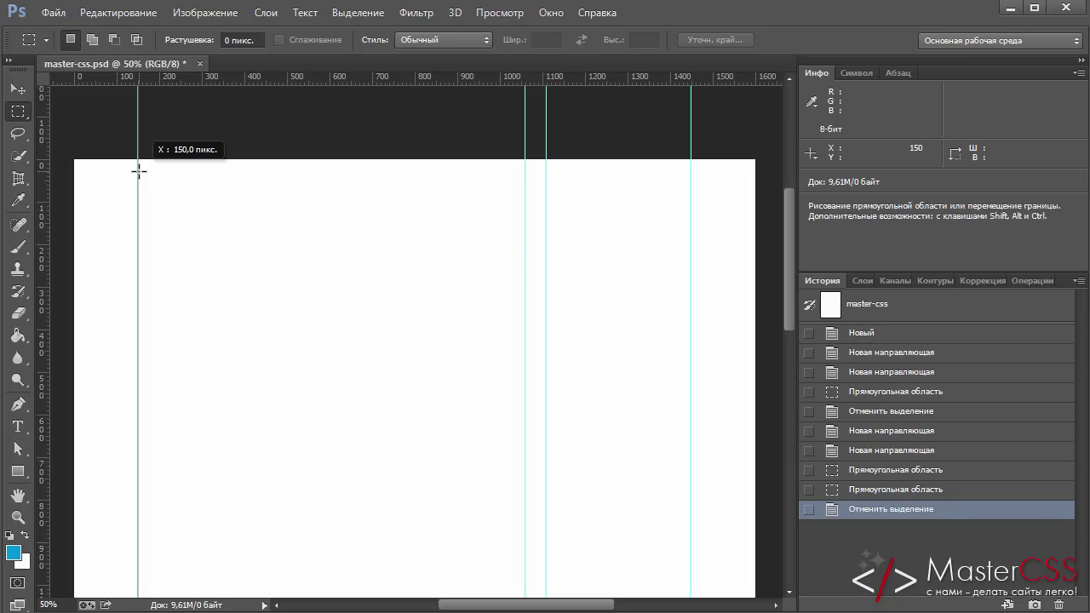
mouse_move(139, 171)
left_mouse_down()
mouse_move(165, 185)
mouse_move(224, 185)
mouse_move(280, 145)
mouse_move(320, 145)
left_mouse_up()
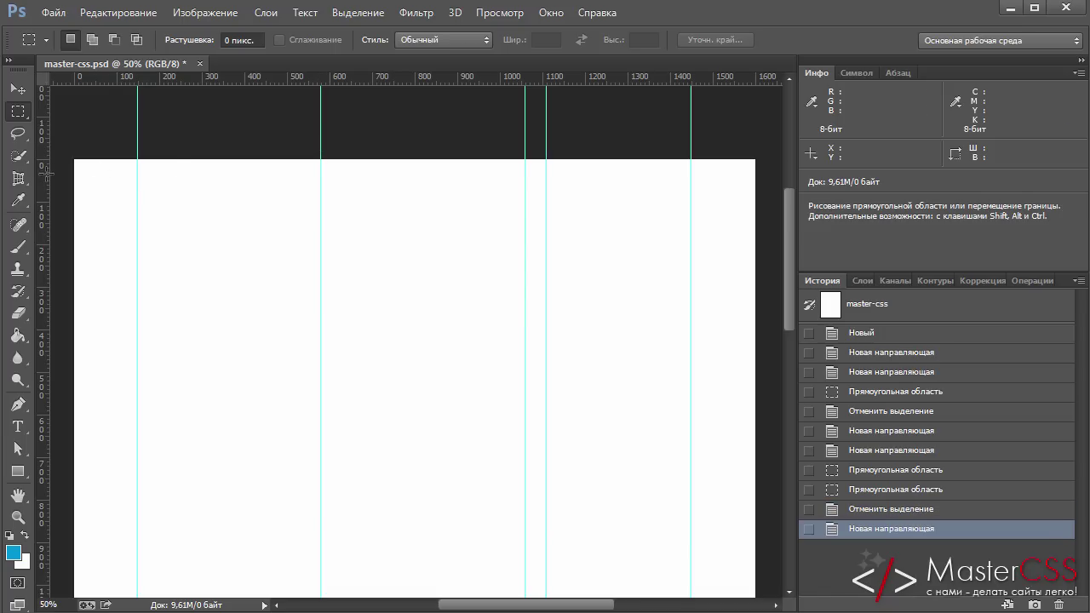
left_click_drag(43, 174, 340, 183)
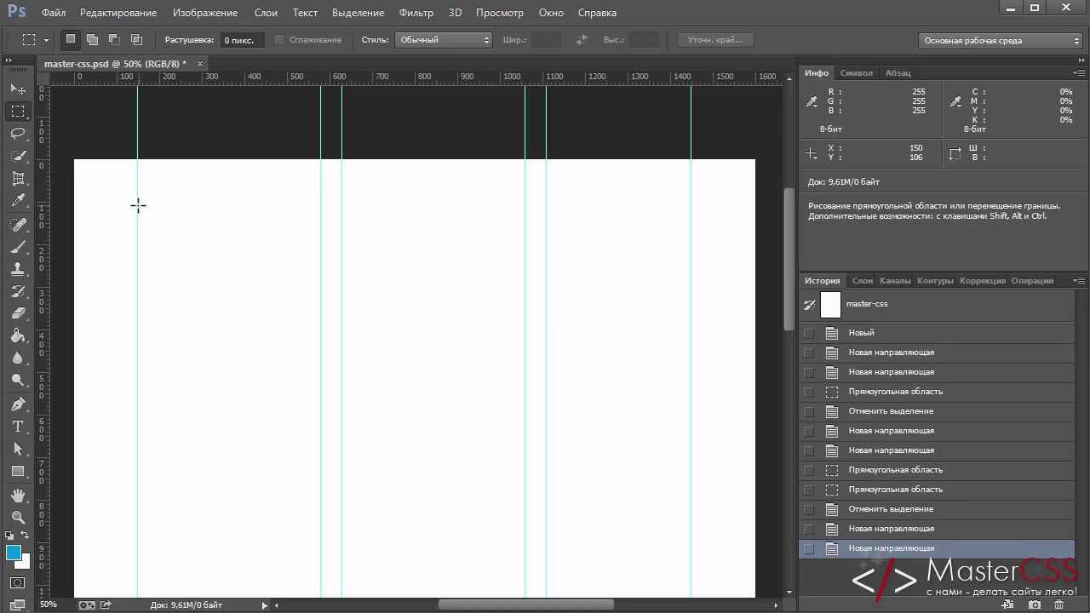
Check the 430 px first-column width and the 50 px gutter with marquee selections
left_click_drag(138, 205, 322, 255)
mouse_move(320, 186)
left_mouse_down()
mouse_move(409, 264)
mouse_move(523, 274)
left_mouse_up()
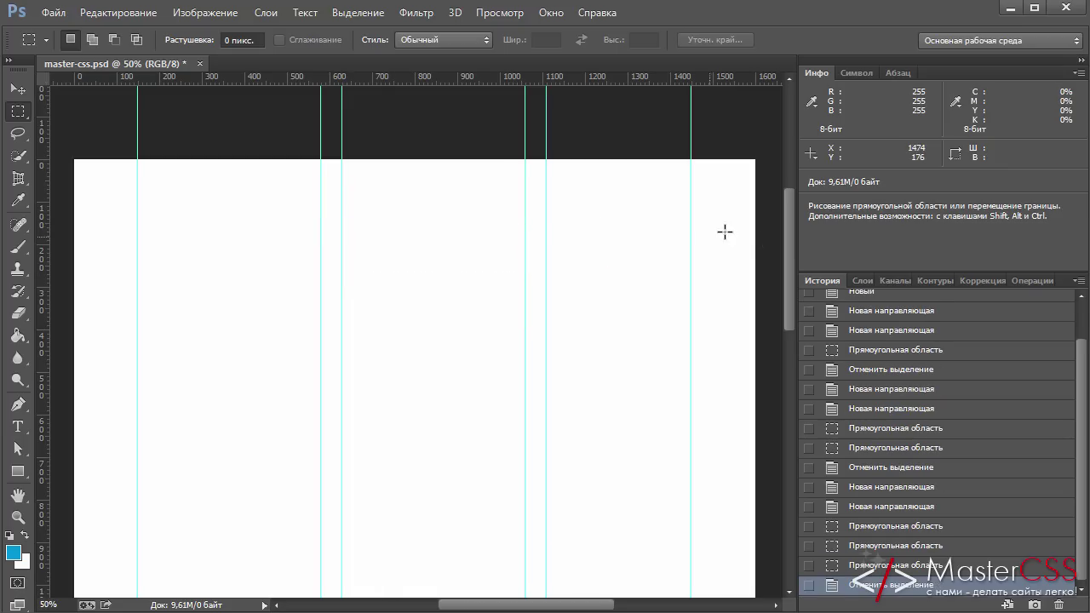
scroll(783, 289, "down", 3)
scroll(781, 291, "down", 3)
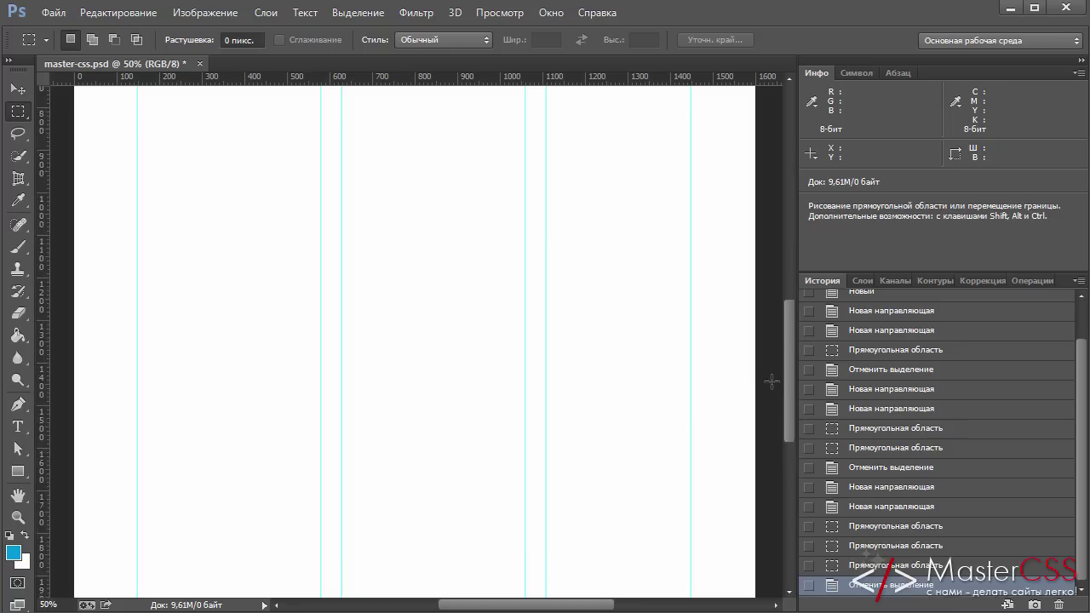